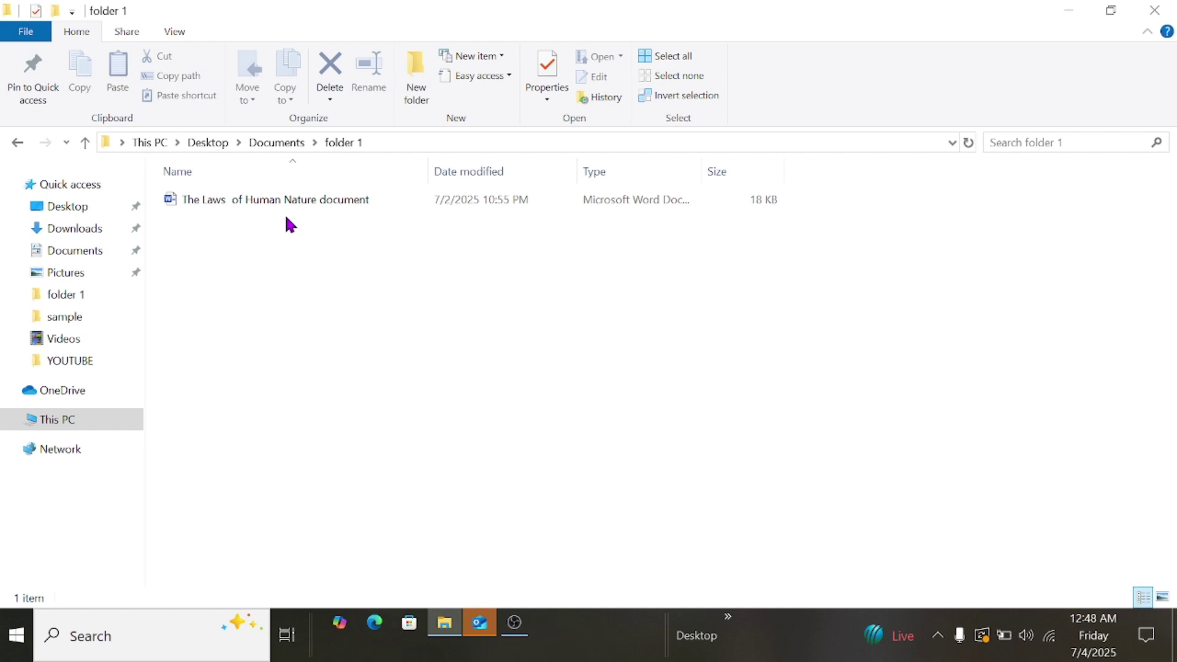
Open The Laws of Human Nature document from folder 1 in Word.
{"action": "double_click", "coordinate": [284, 211]}
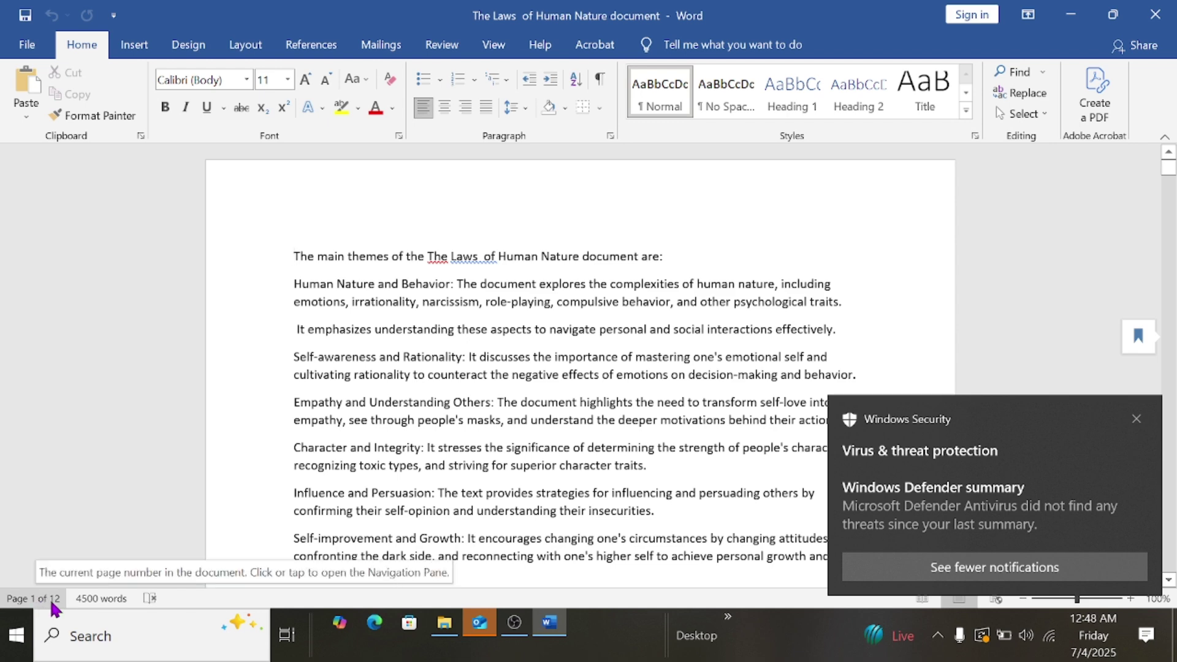
Dismiss the Windows Security notification and scroll to the top of page five.
{"action": "left_click", "coordinate": [1135, 420]}
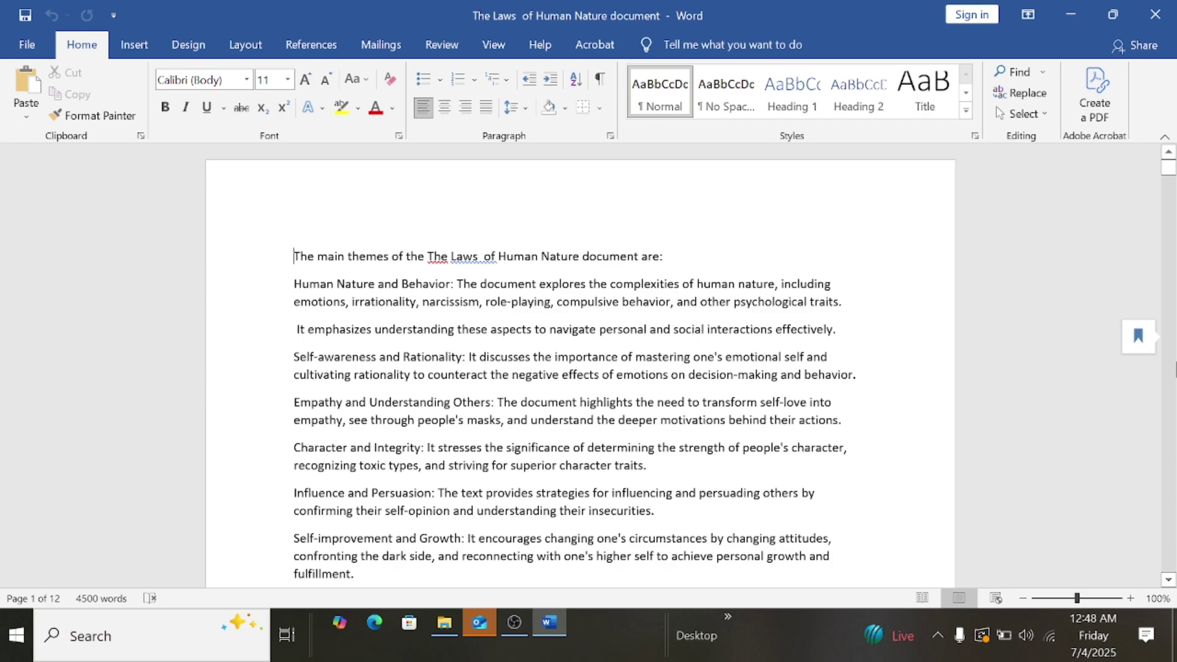
{"action": "left_click_drag", "start_coordinate": [1168, 582], "coordinate": [1171, 572]}
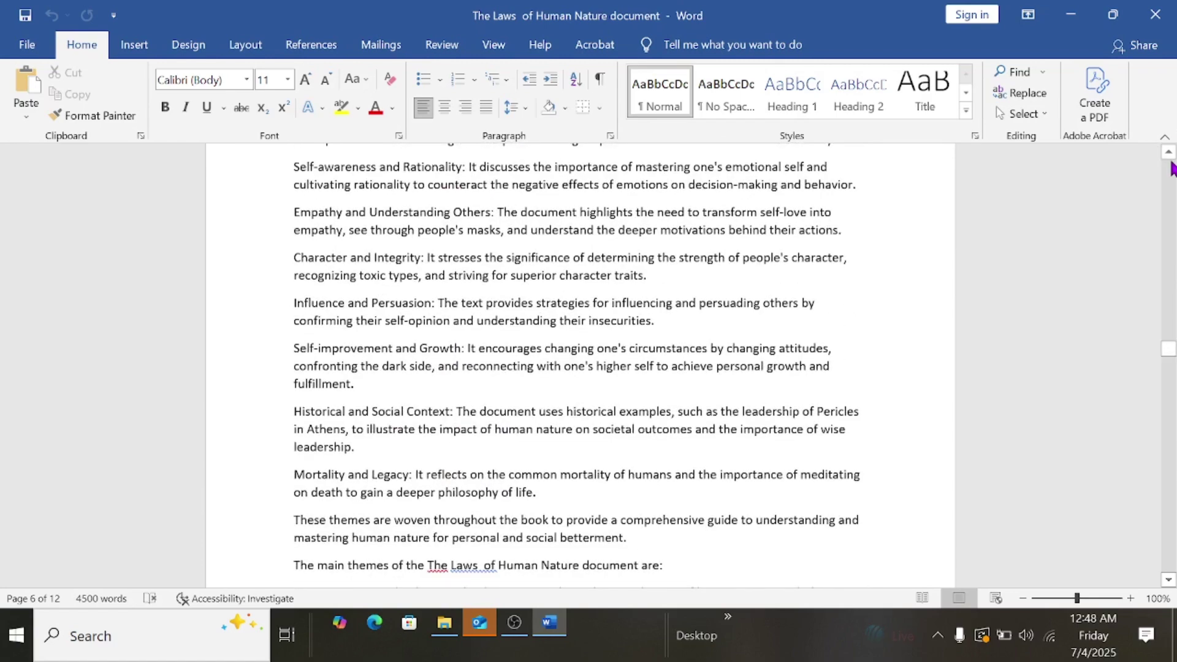
{"action": "left_click", "coordinate": [1169, 153]}
{"action": "left_click_drag", "start_coordinate": [1169, 153], "coordinate": [1169, 153]}
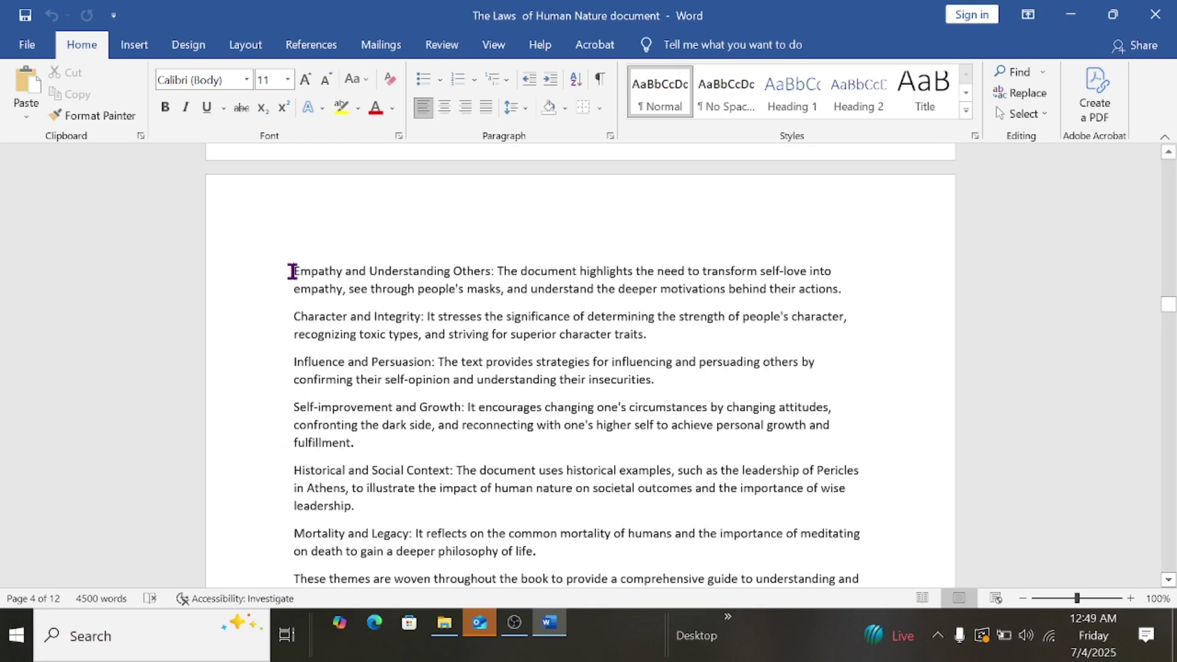
Insert a Next Page section break just before 'Empathy and Understanding Others' on page five.
{"action": "left_click", "coordinate": [291, 270]}
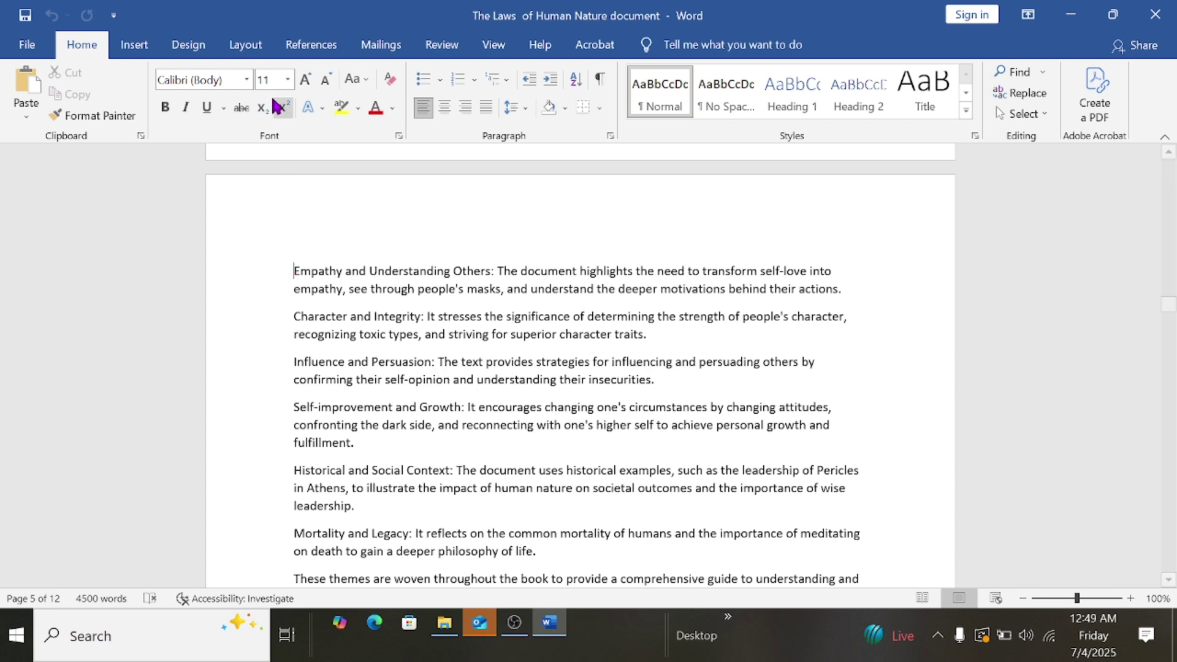
{"action": "left_click", "coordinate": [257, 51]}
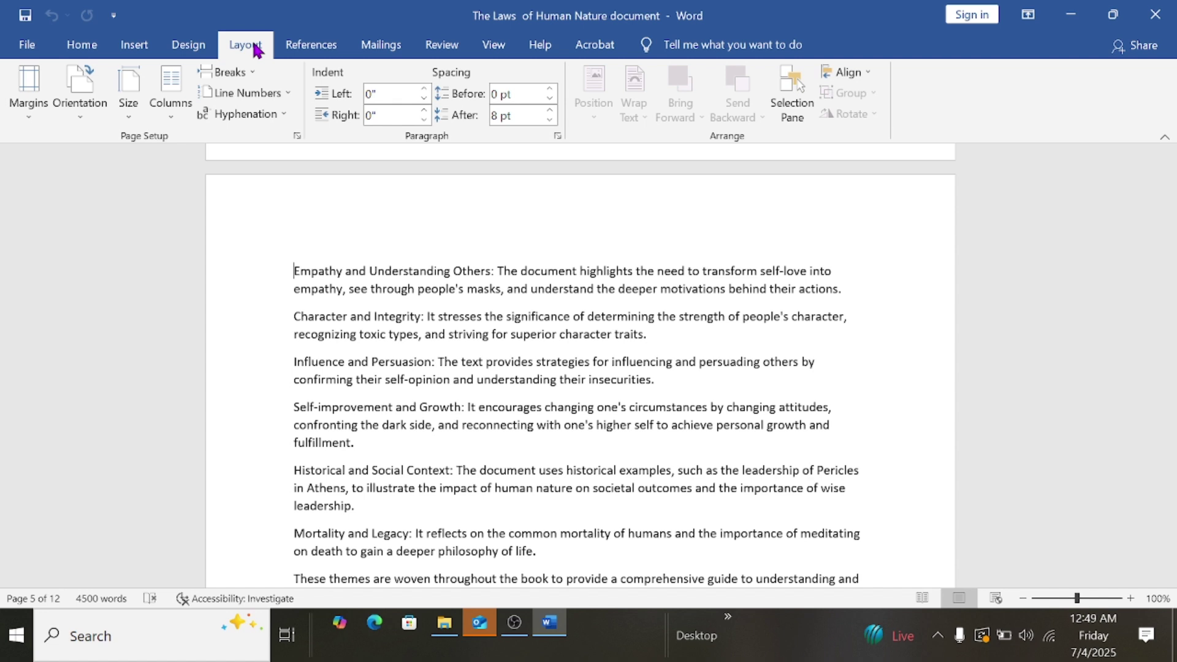
{"action": "left_click", "coordinate": [253, 73]}
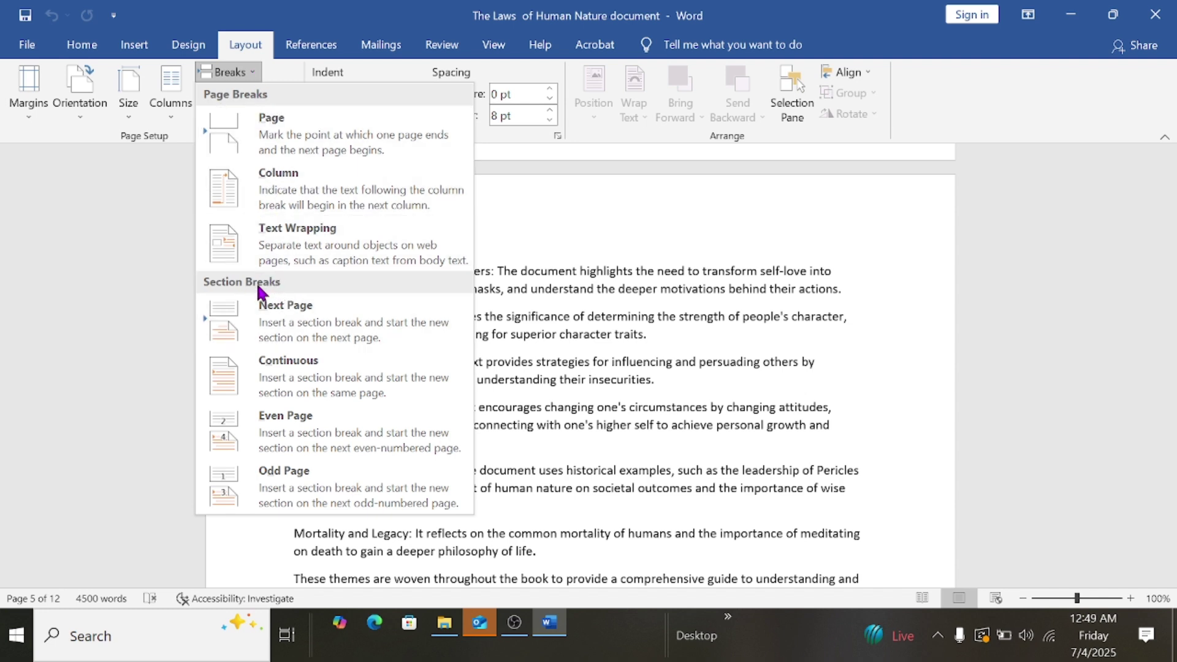
{"action": "left_click", "coordinate": [285, 323]}
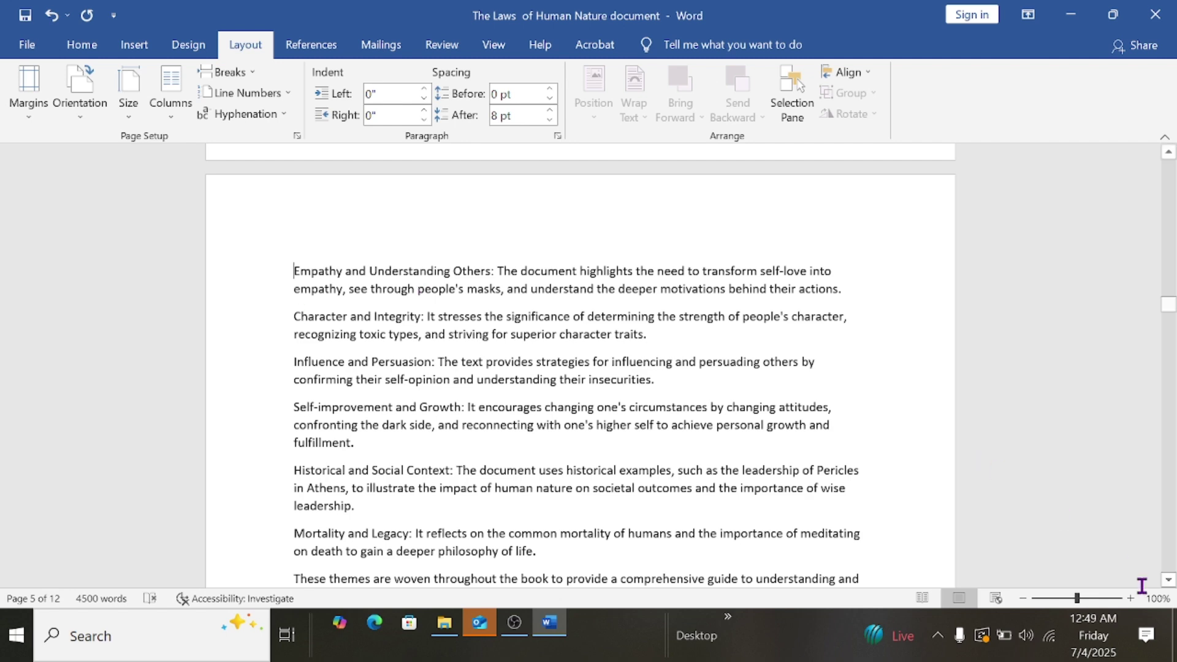
Edit page five's footer and turn off Link to Previous for Section 2.
{"action": "left_click", "coordinate": [1169, 583]}
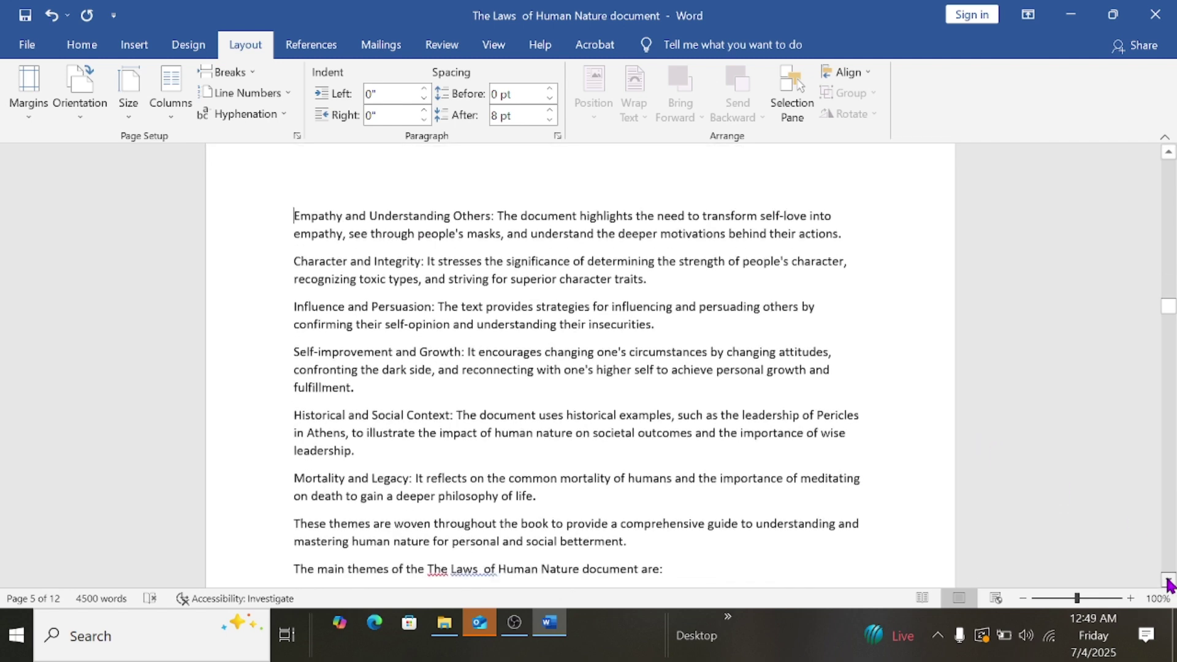
{"action": "left_click", "coordinate": [1169, 582]}
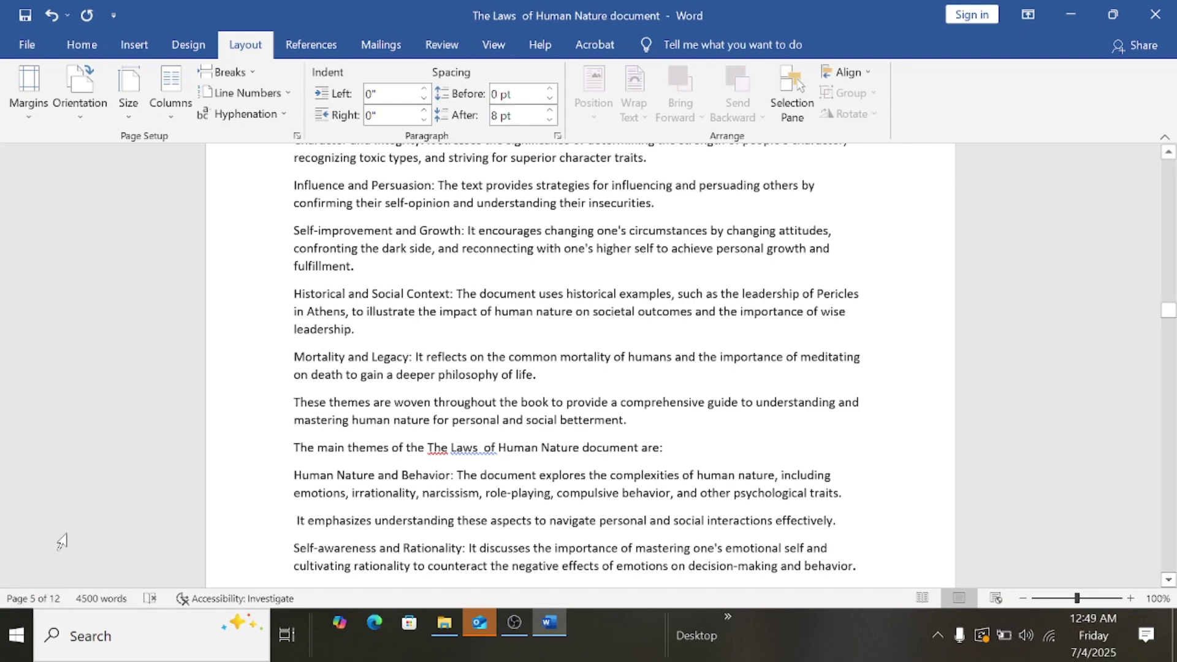
{"action": "left_click", "coordinate": [1169, 580]}
{"action": "scroll", "coordinate": [1169, 582], "scroll_direction": "down", "scroll_amount": 9}
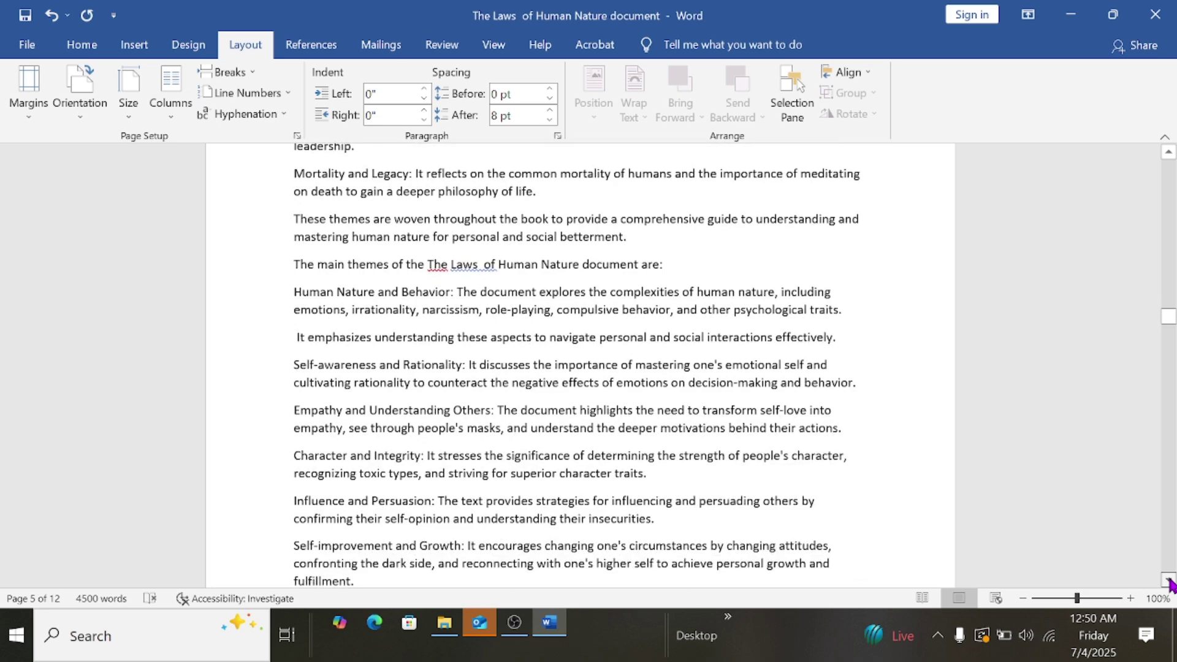
{"action": "scroll", "coordinate": [1168, 582], "scroll_direction": "down", "scroll_amount": 2}
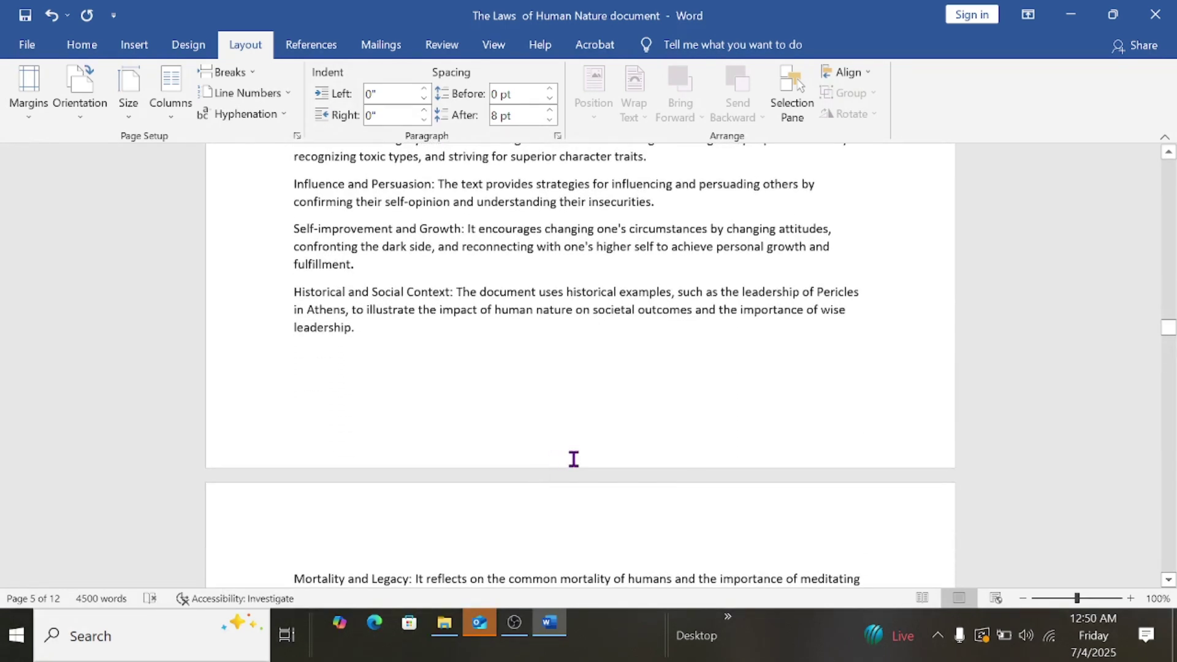
{"action": "double_click", "coordinate": [531, 408]}
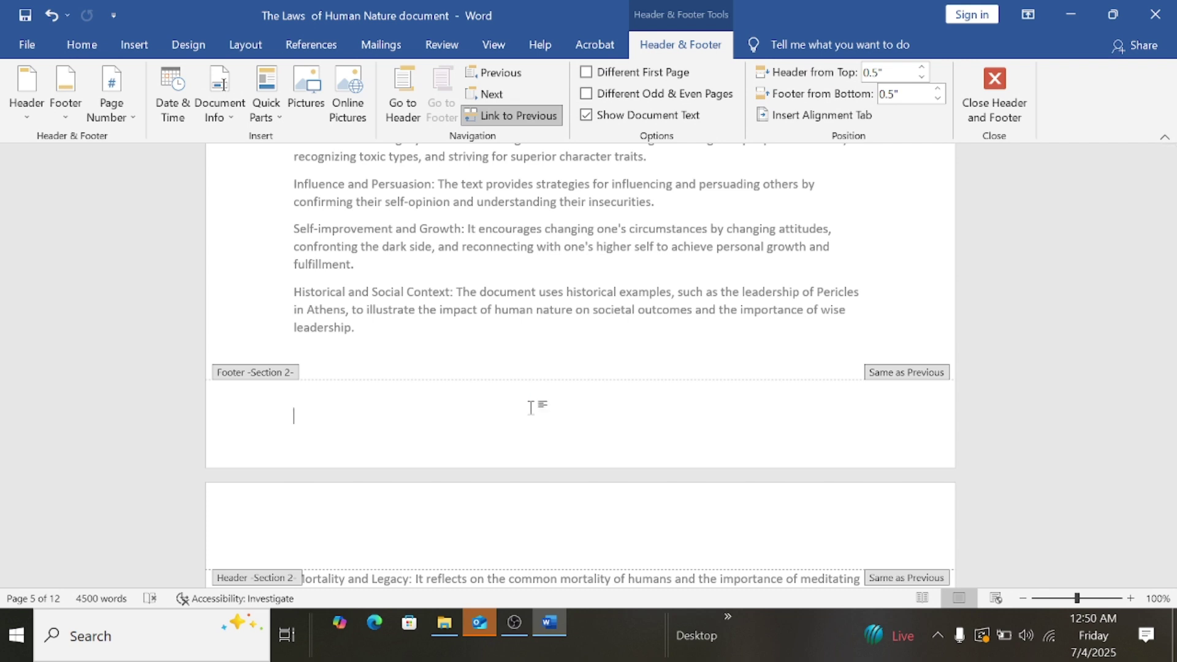
{"action": "left_click", "coordinate": [520, 123]}
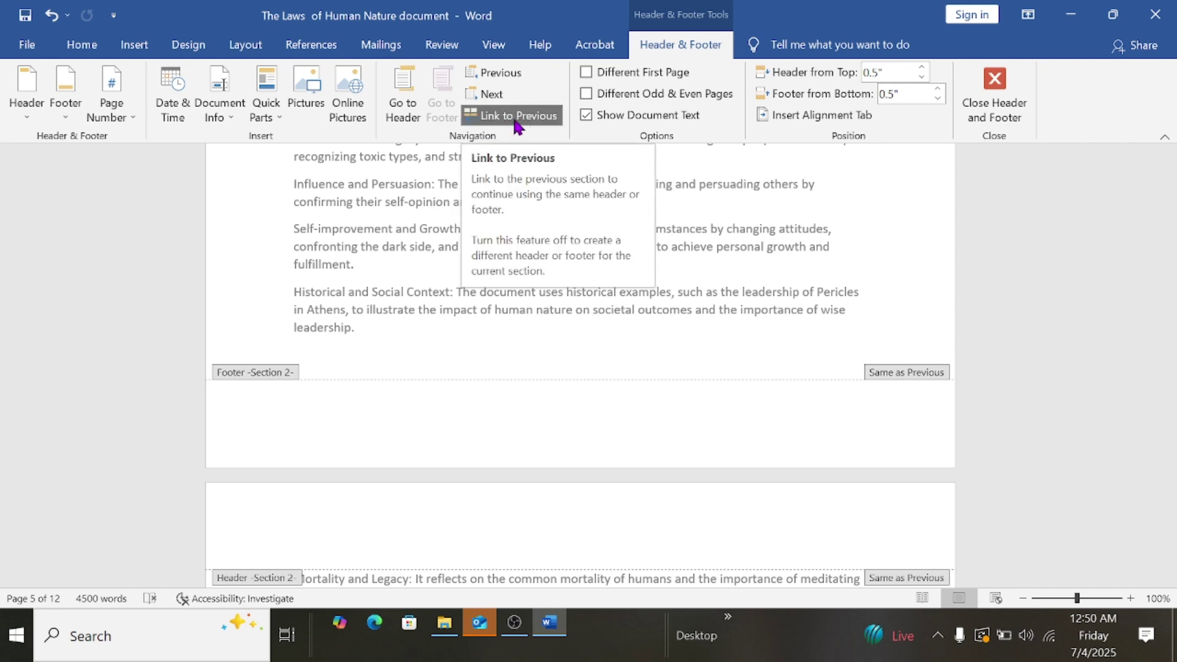
{"action": "left_click", "coordinate": [518, 117]}
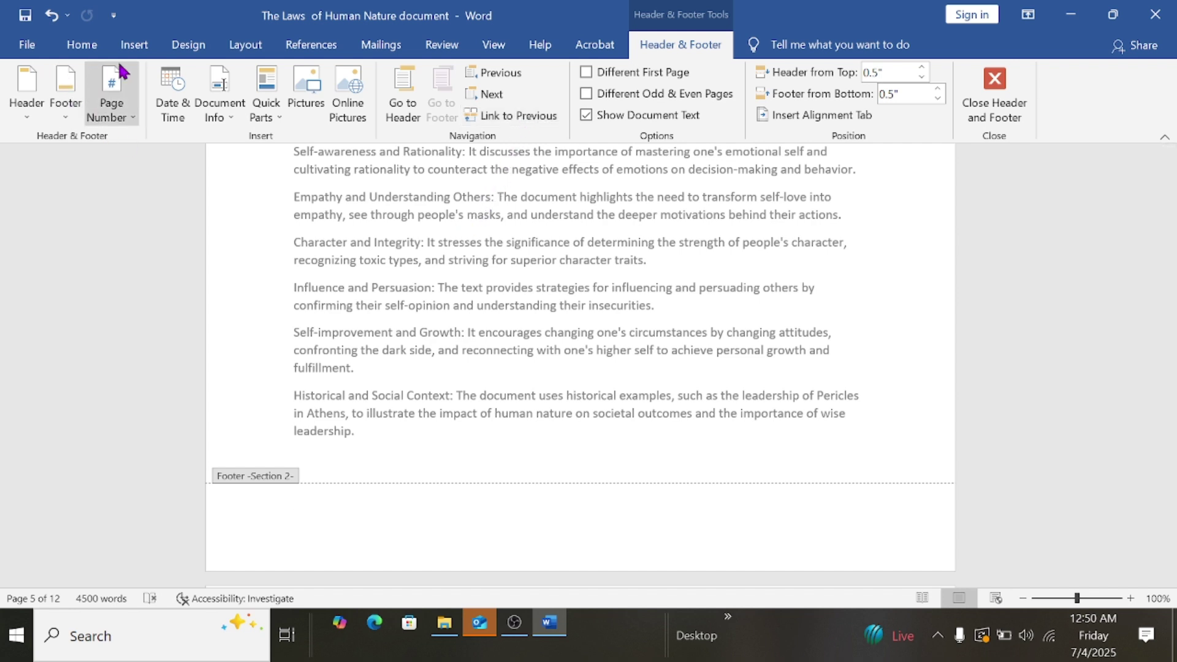
Insert a Plain Number 2 page number centred at the bottom of page five's footer.
{"action": "left_click", "coordinate": [135, 45]}
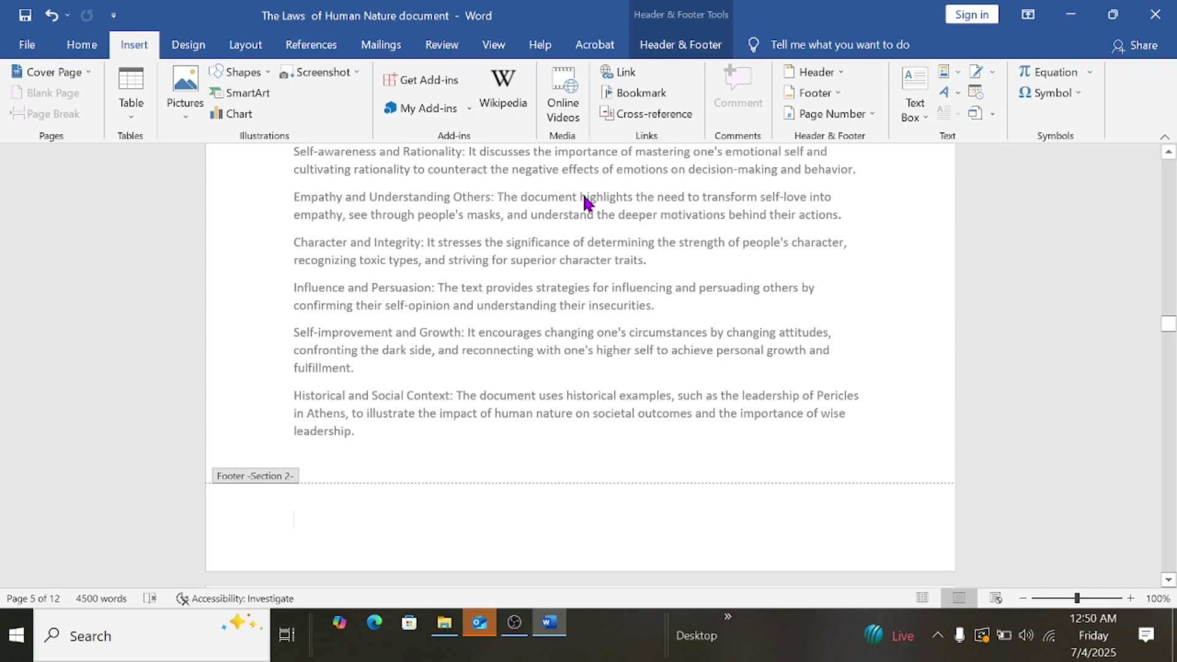
{"action": "left_click", "coordinate": [873, 115]}
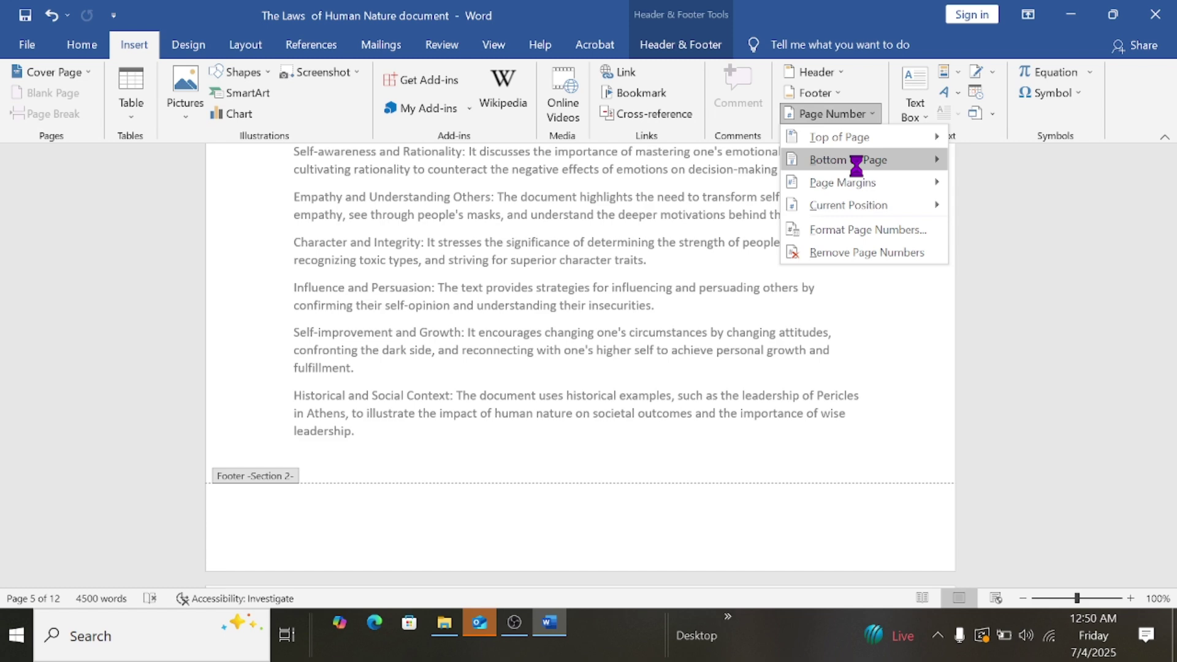
{"action": "mouse_move", "coordinate": [852, 172]}
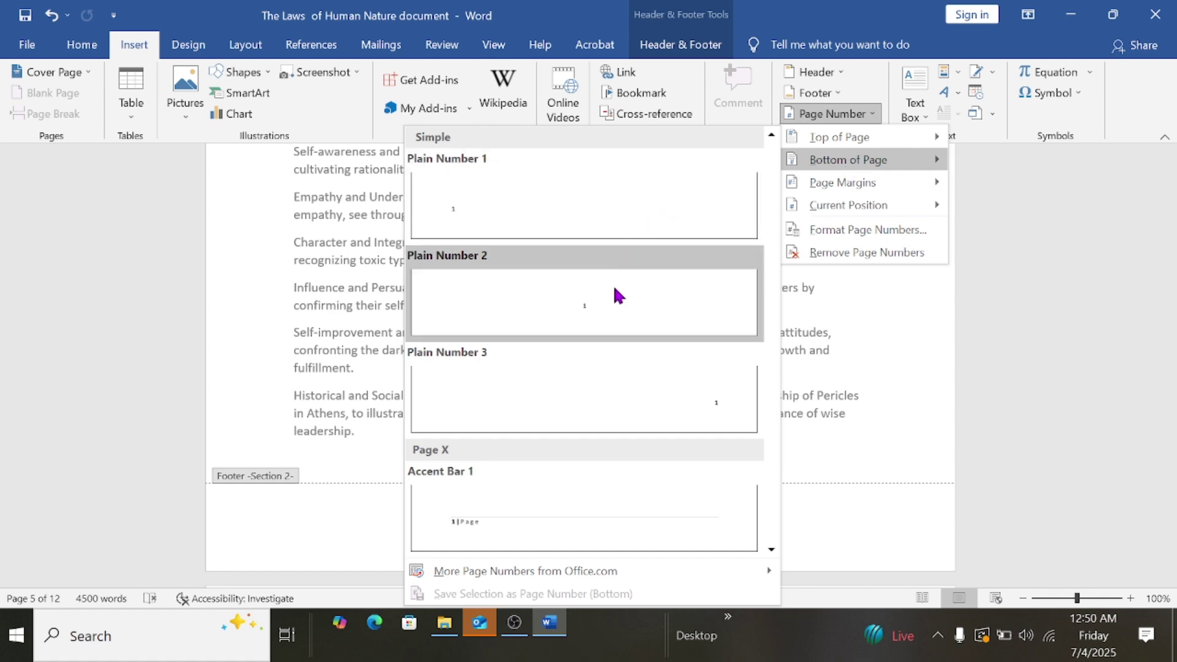
{"action": "left_click", "coordinate": [579, 316]}
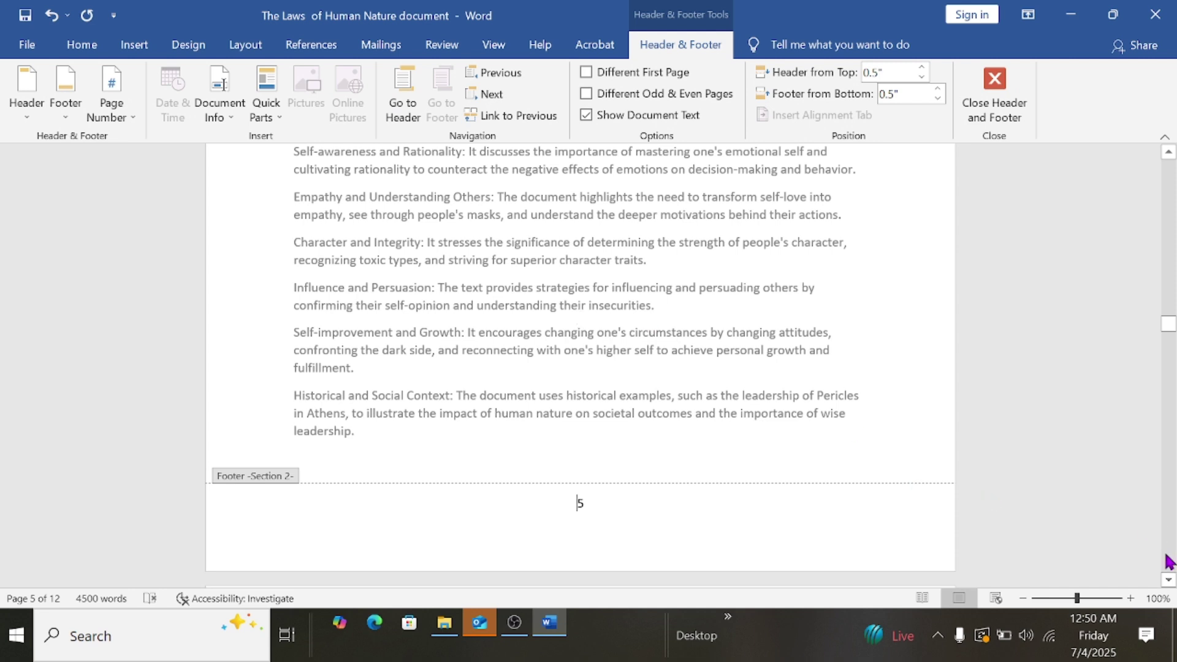
{"action": "left_click", "coordinate": [1168, 582]}
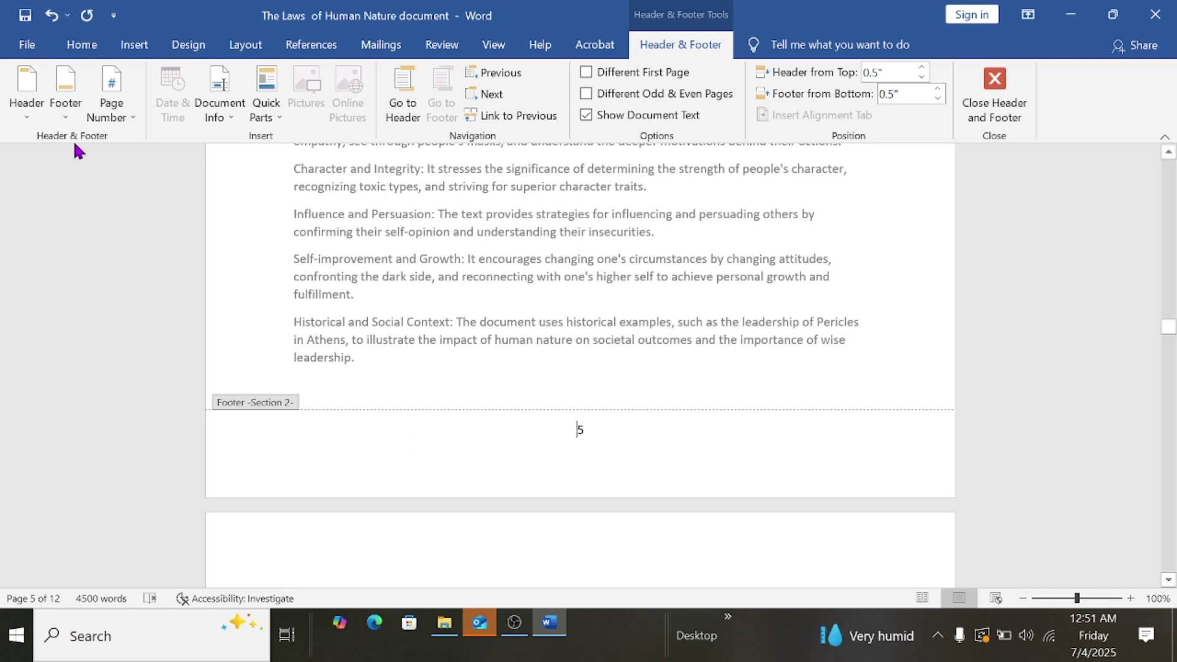
Format Section 2's page numbers to start at 1 using the 1, 2, 3 format.
{"action": "left_click", "coordinate": [131, 119]}
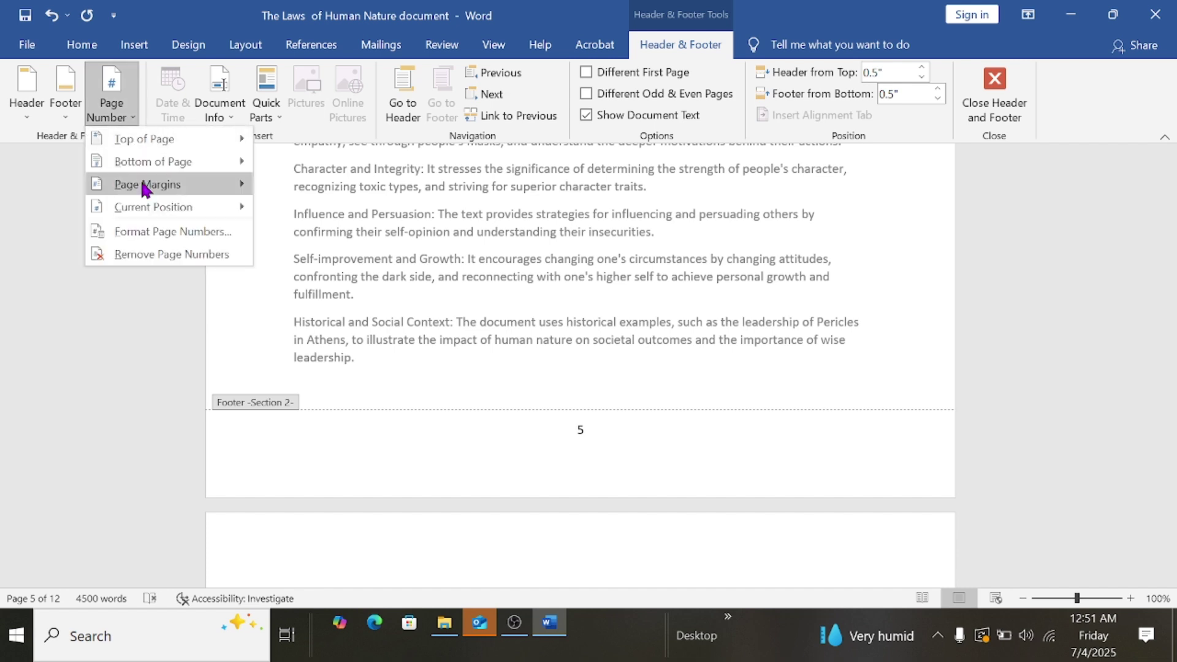
{"action": "left_click", "coordinate": [149, 241]}
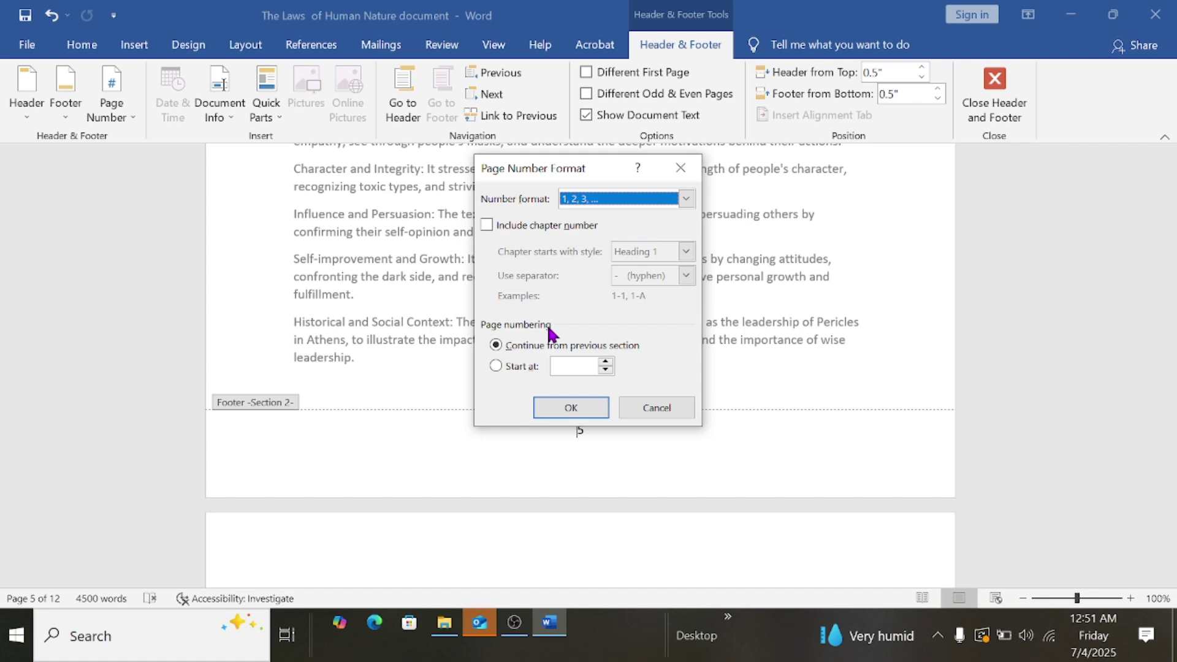
{"action": "left_click", "coordinate": [496, 367]}
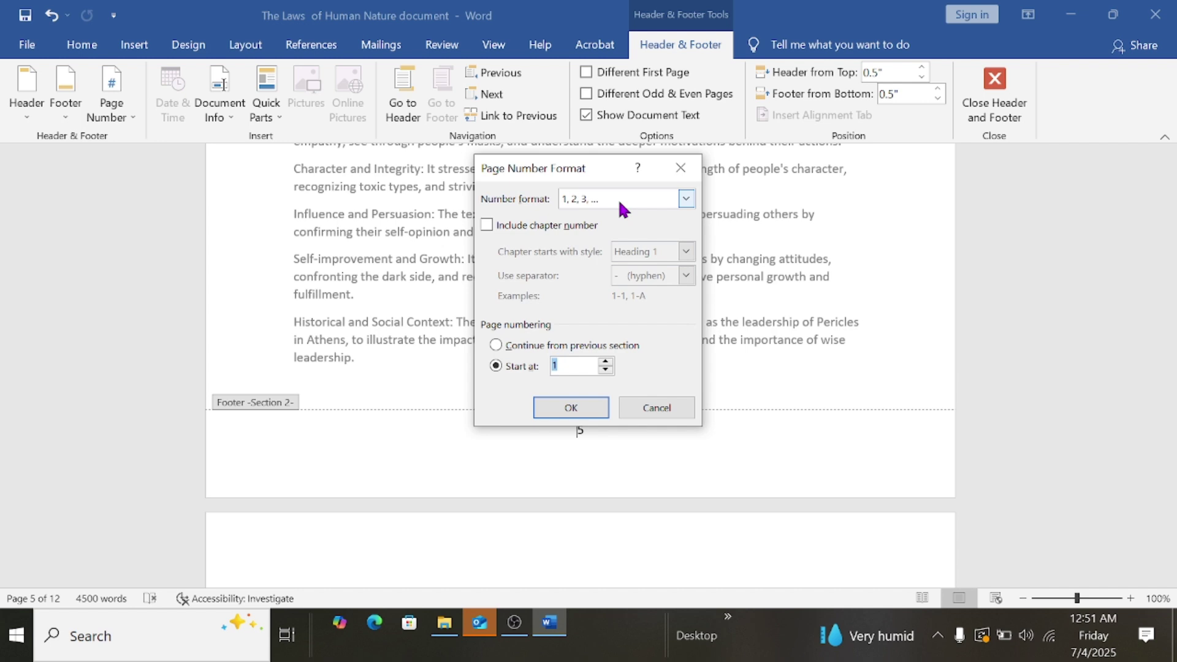
{"action": "left_click", "coordinate": [687, 199]}
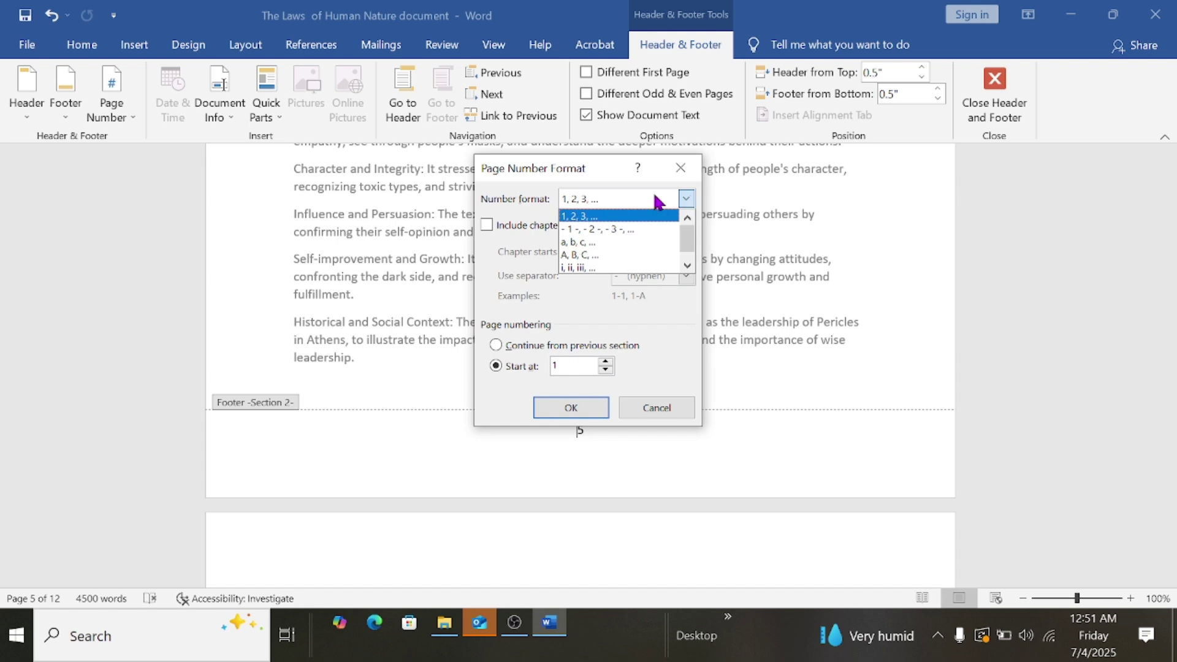
{"action": "left_click", "coordinate": [656, 198]}
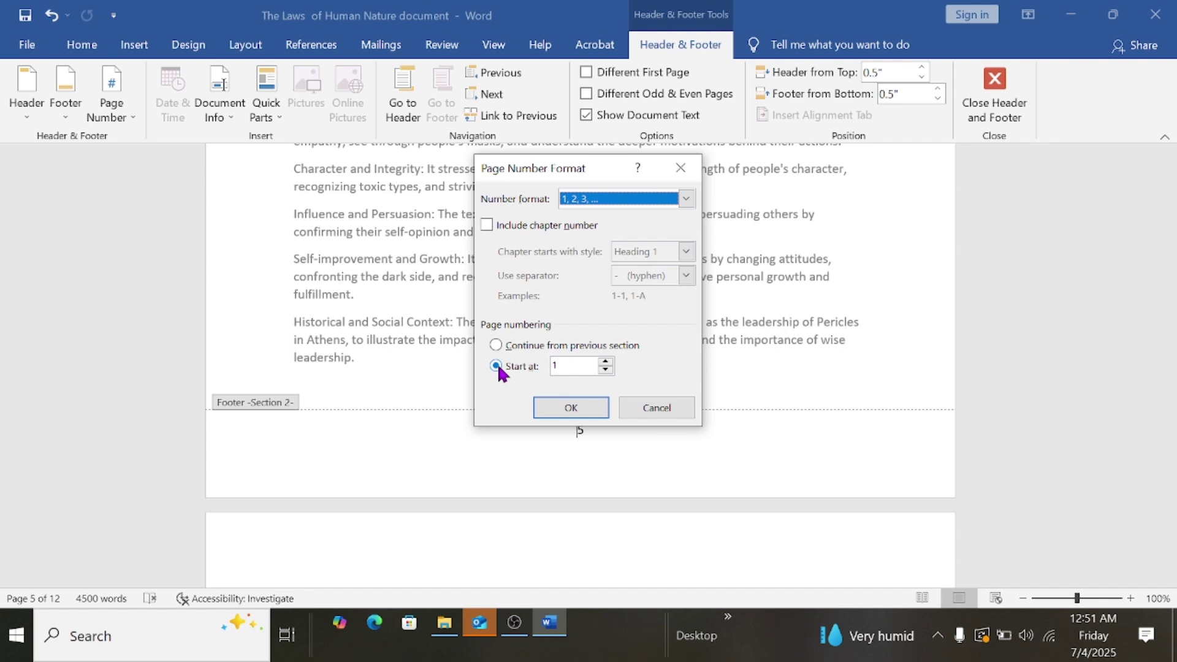
{"action": "left_click", "coordinate": [571, 409]}
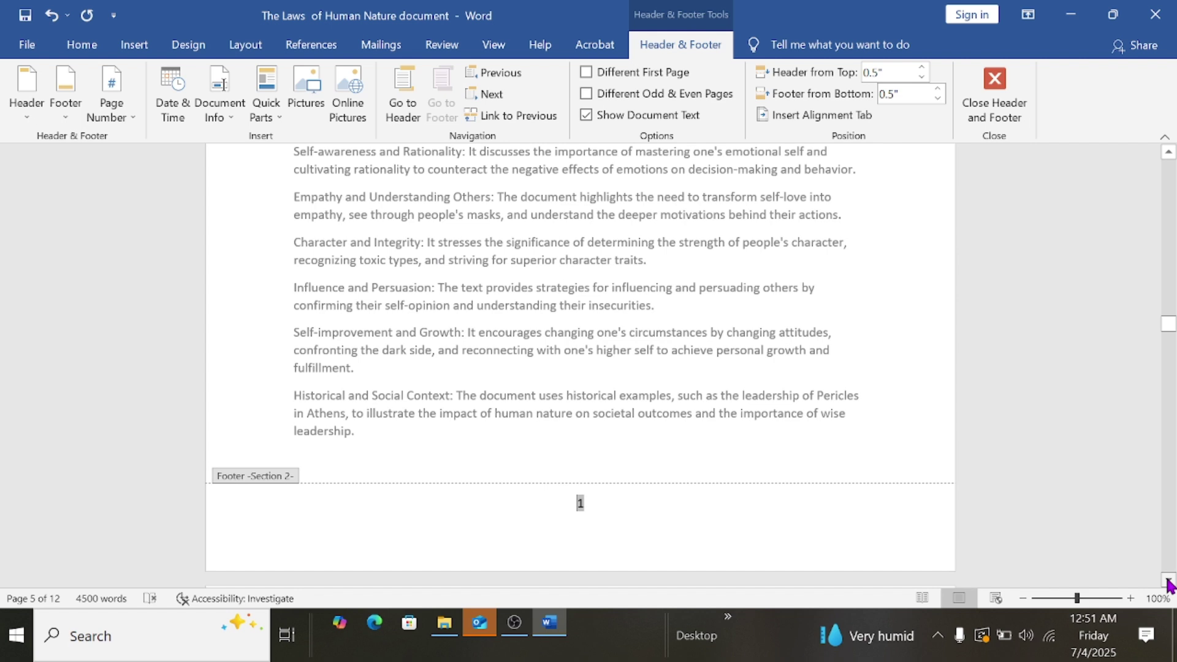
Confirm pages one to four have blank footers, close the footer, and scroll back up.
{"action": "scroll", "coordinate": [1169, 583], "scroll_direction": "down", "scroll_amount": 3}
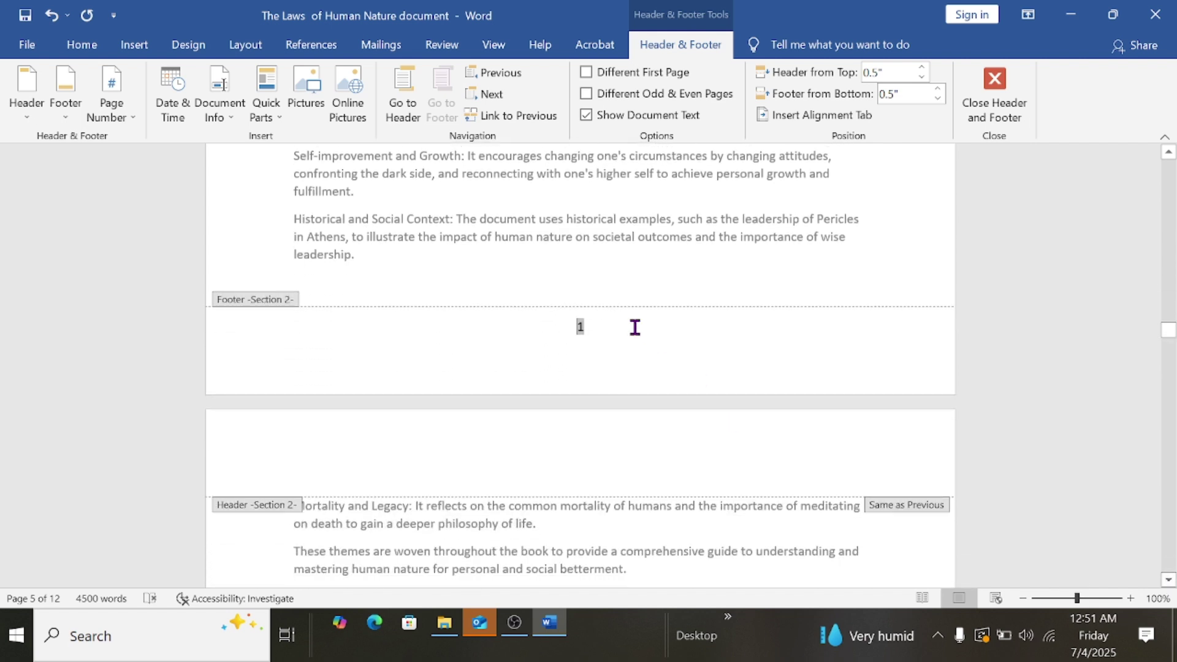
{"action": "left_click", "coordinate": [634, 327]}
{"action": "scroll", "coordinate": [1173, 248], "scroll_direction": "up", "scroll_amount": 15}
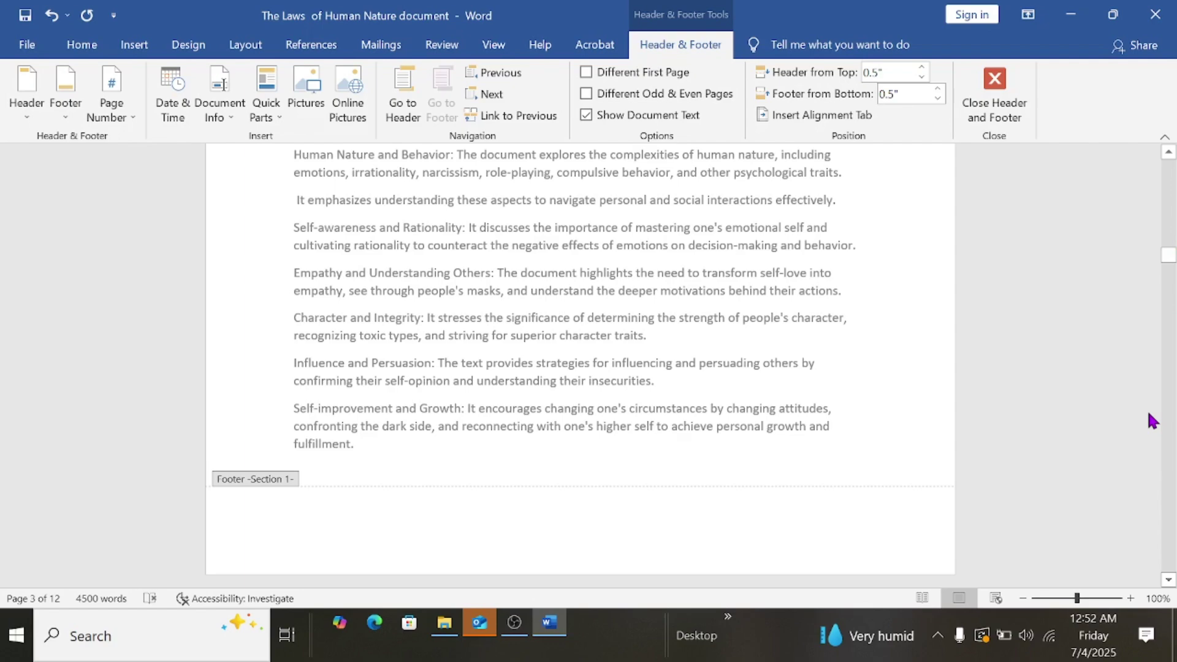
{"action": "scroll", "coordinate": [1171, 252], "scroll_direction": "up", "scroll_amount": 7}
{"action": "scroll", "coordinate": [1173, 218], "scroll_direction": "up", "scroll_amount": 5}
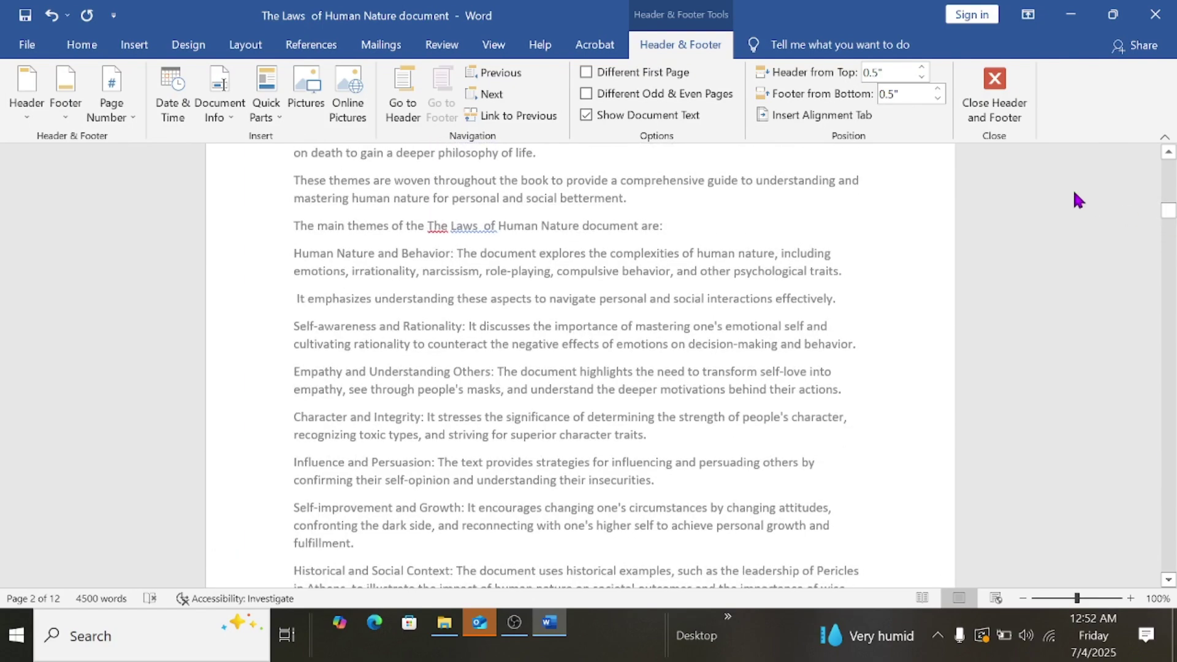
{"action": "left_click", "coordinate": [998, 109]}
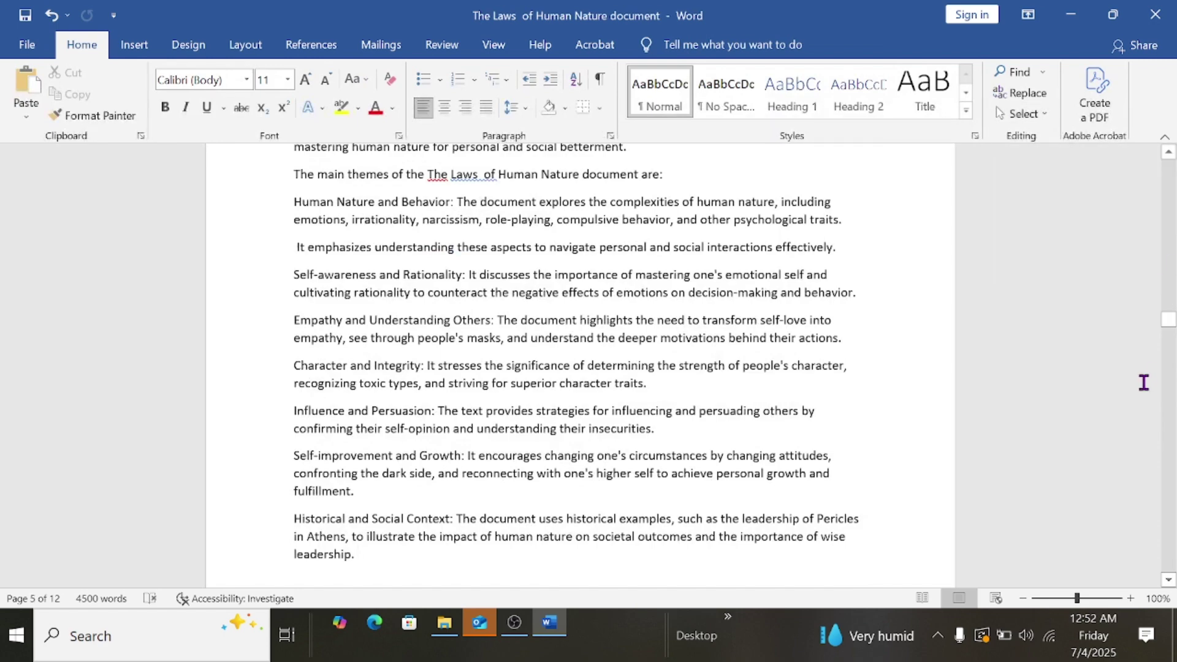
{"action": "scroll", "coordinate": [1172, 219], "scroll_direction": "up", "scroll_amount": 5}
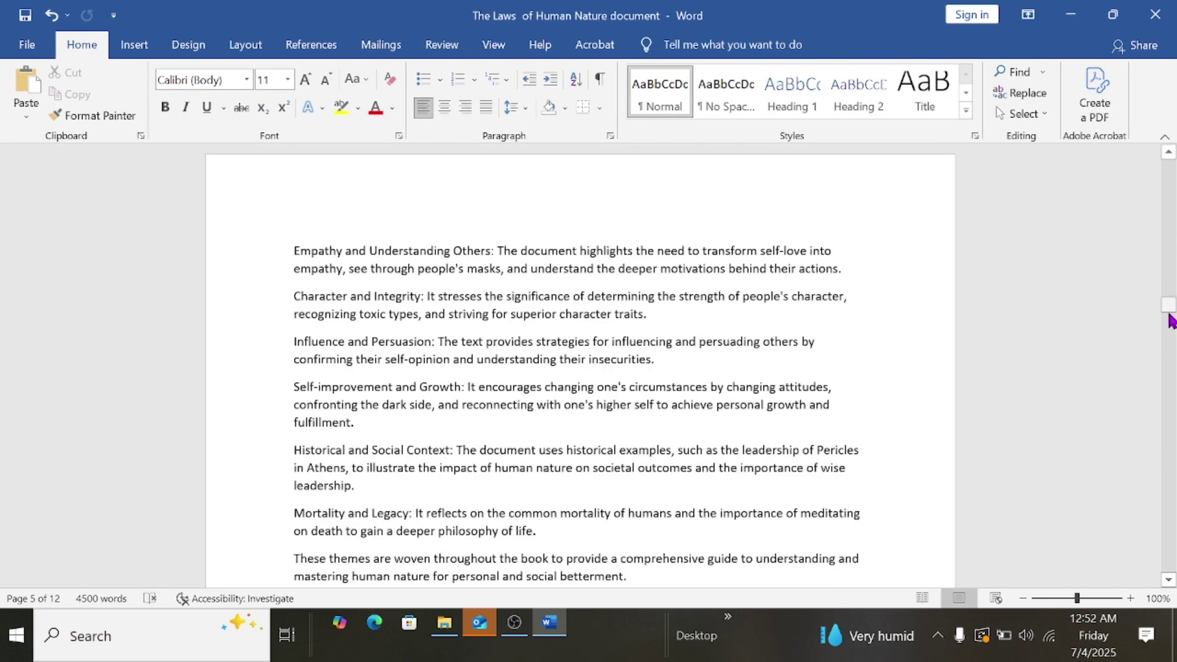
{"action": "left_click_drag", "start_coordinate": [1168, 312], "coordinate": [1175, 175]}
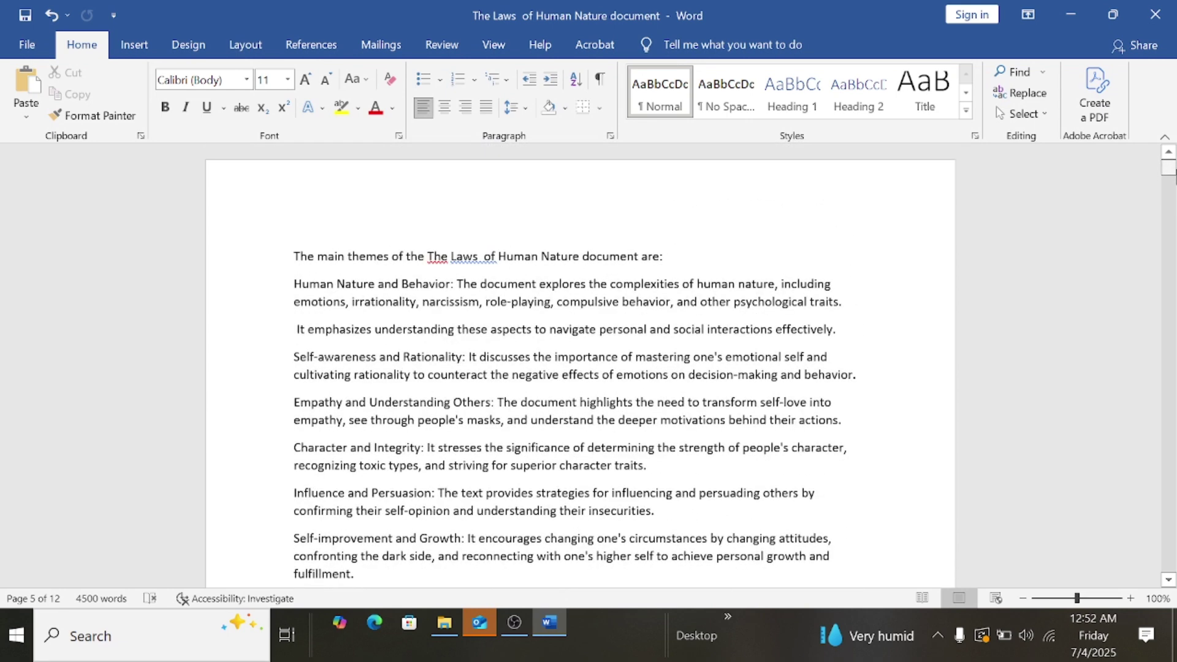